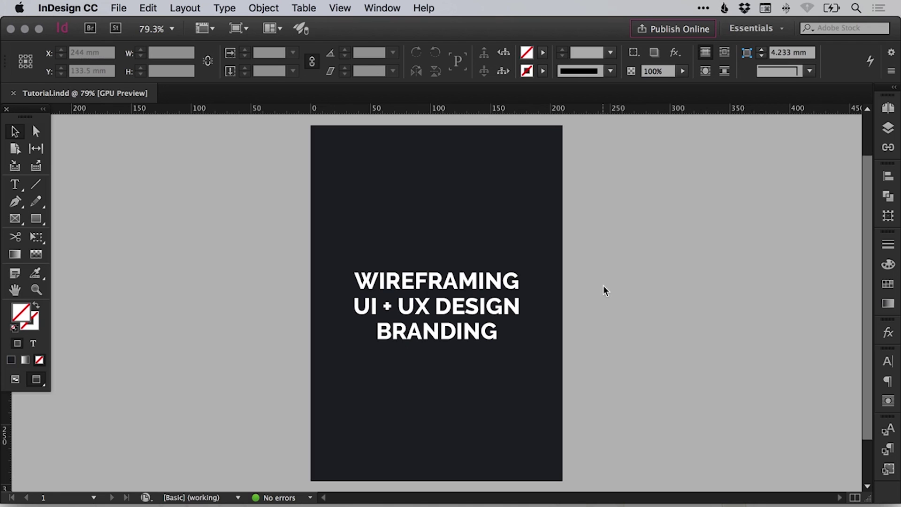
Export the document as Tutorial.pdf using the Adobe PDF (Print) format.
click(118, 8)
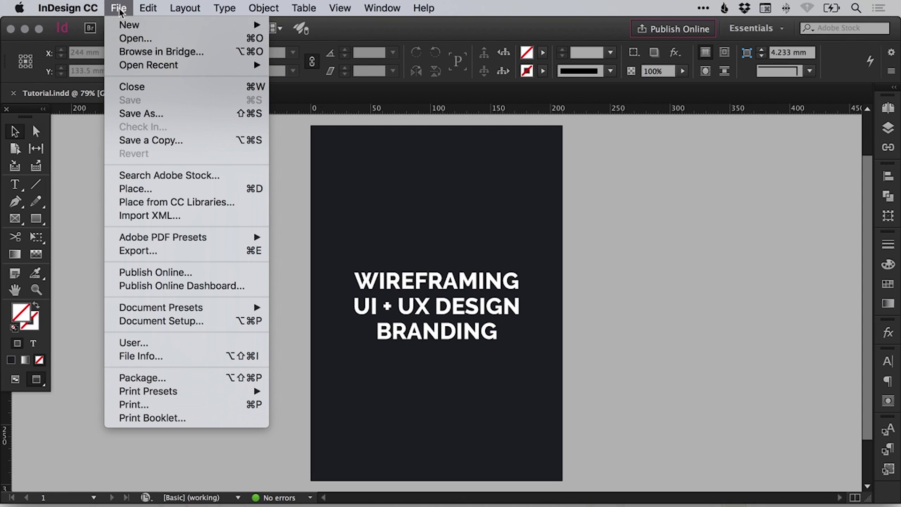
click(173, 255)
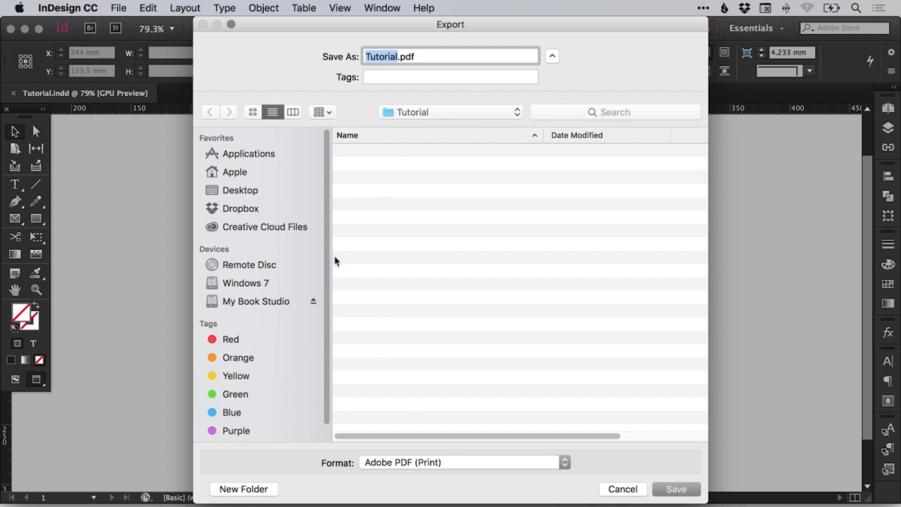
click(401, 464)
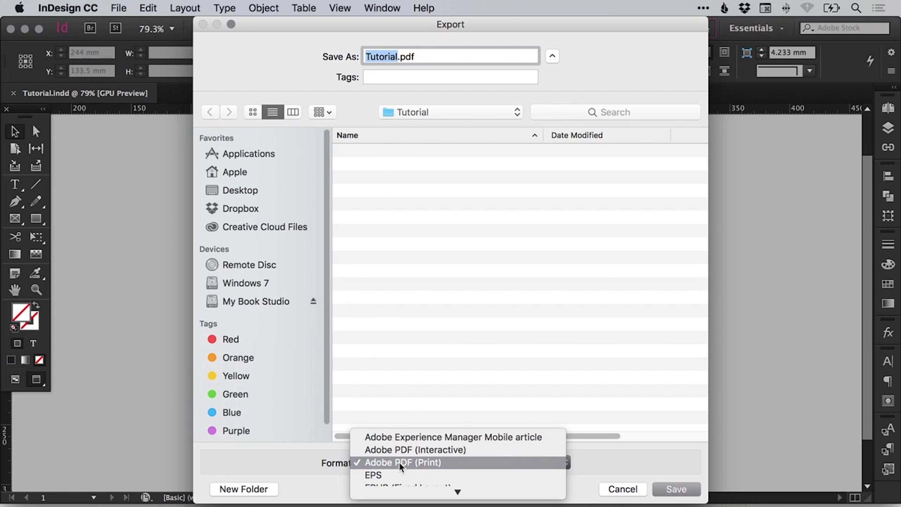
mouse_move(396, 496)
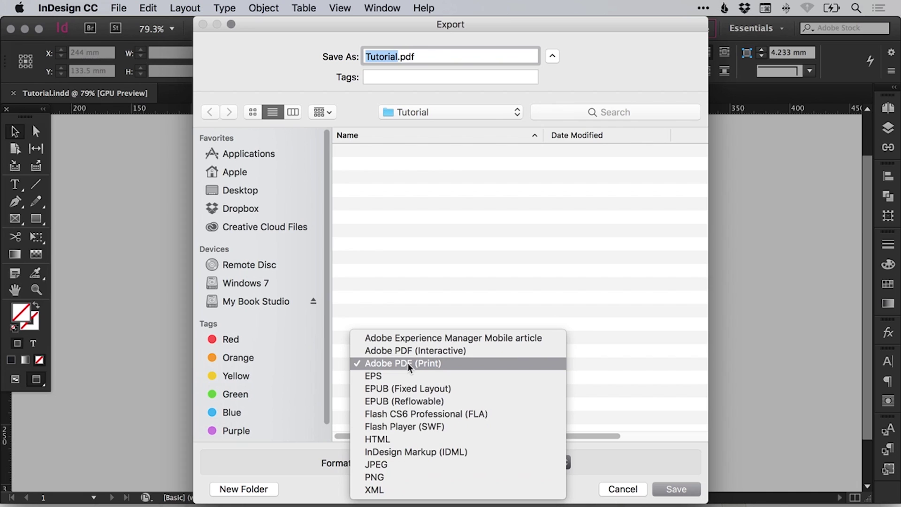
click(425, 364)
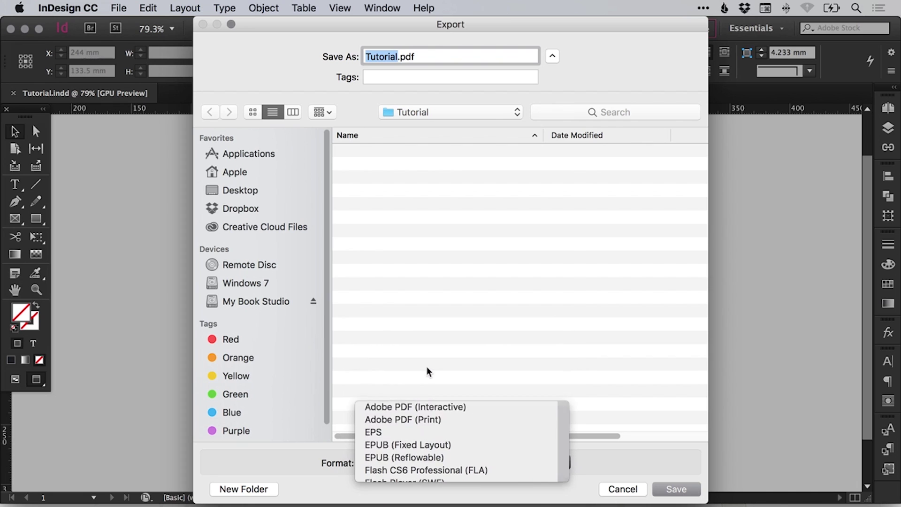
click(678, 490)
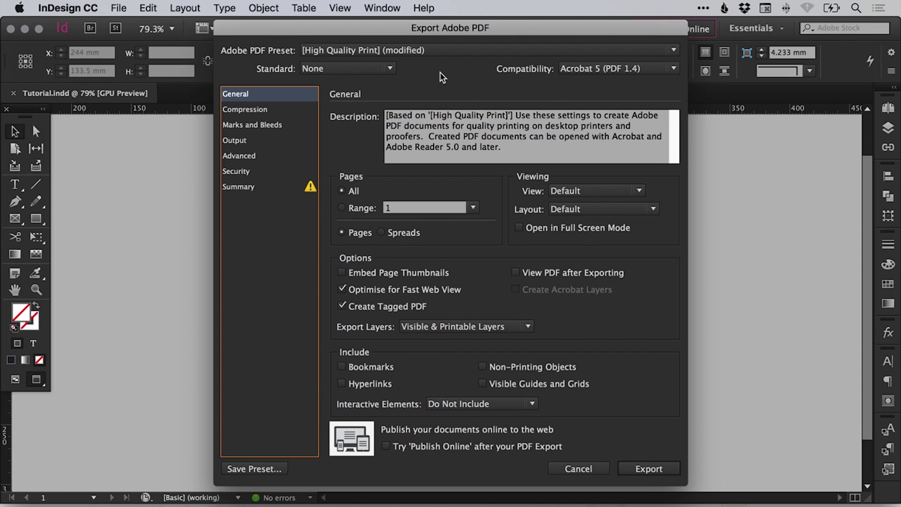
Switch the Adobe PDF preset back to the unmodified [High Quality Print].
click(451, 51)
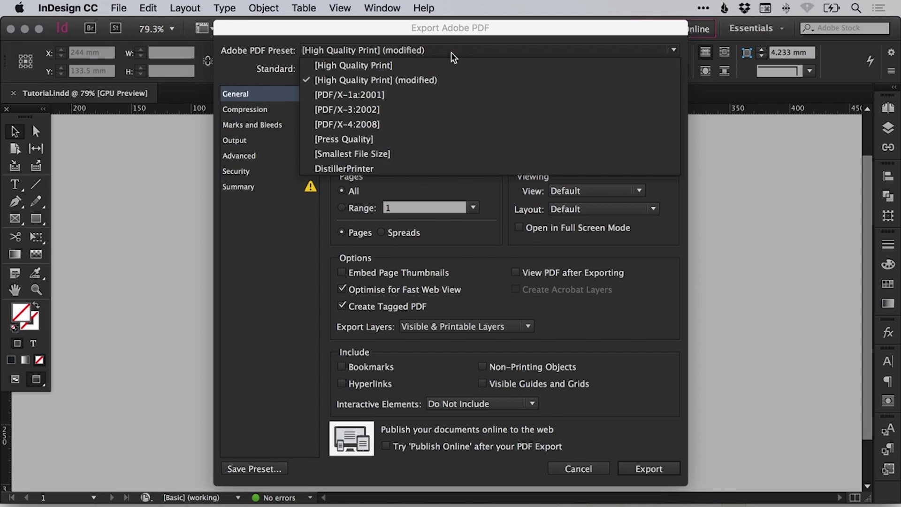
click(367, 66)
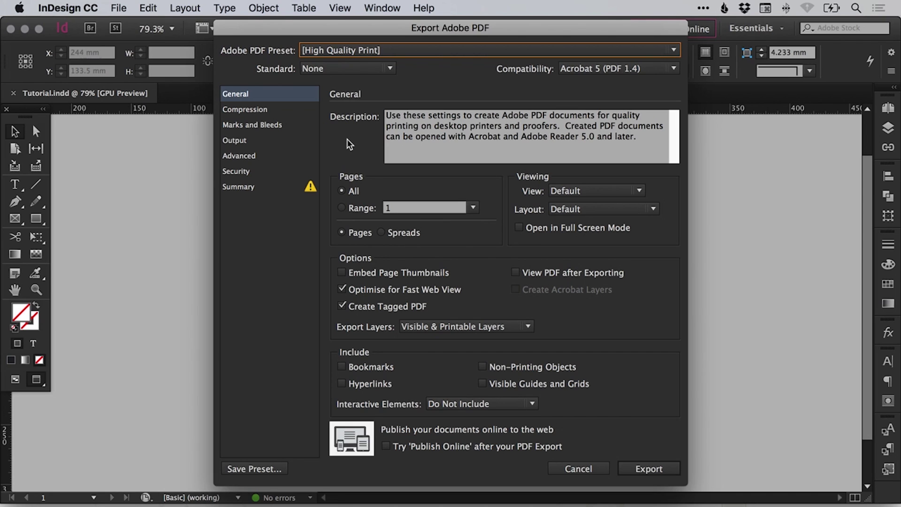
click(342, 208)
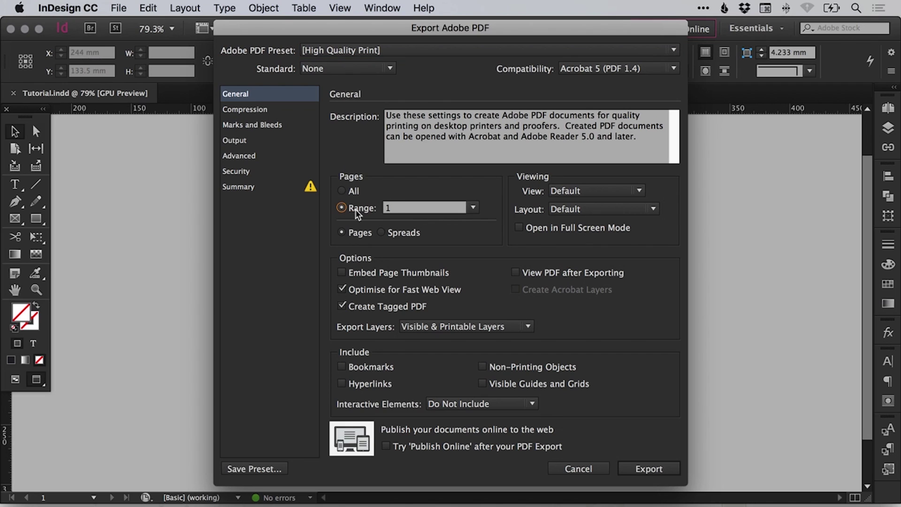
click(396, 212)
text(-3)
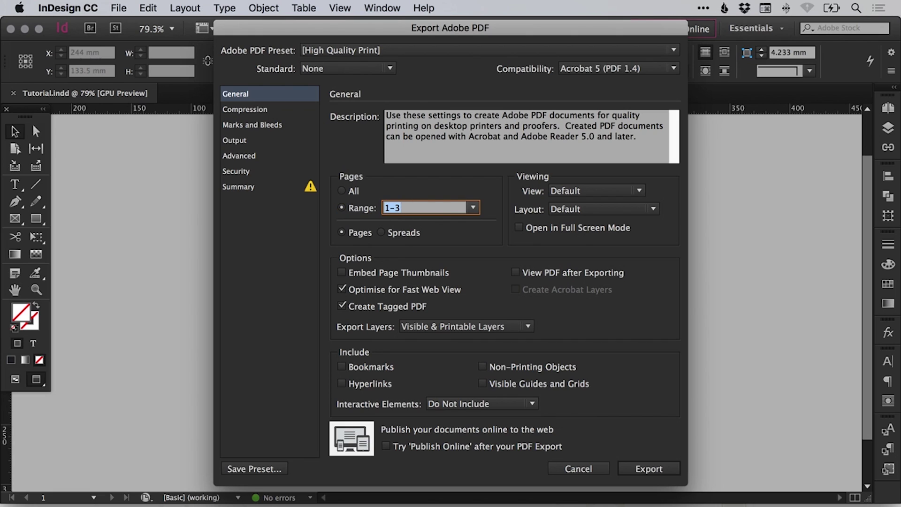
text(4-8)
click(341, 191)
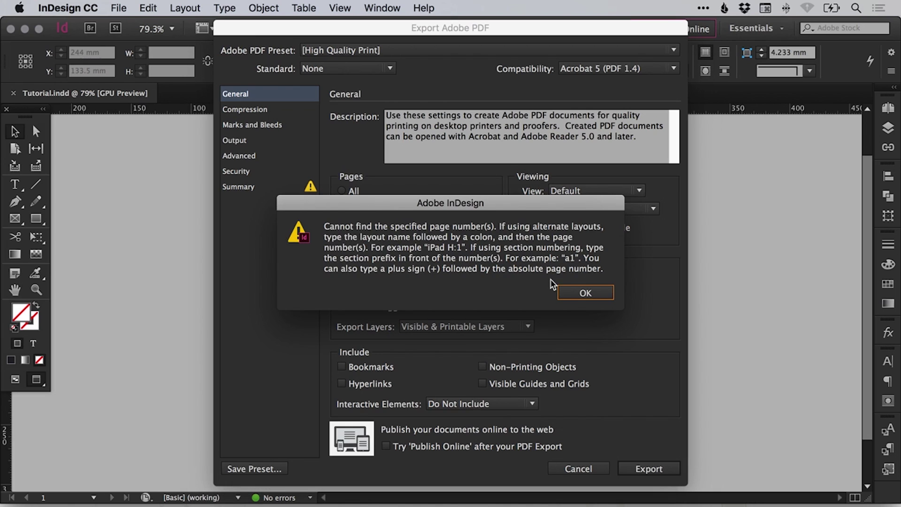
click(582, 293)
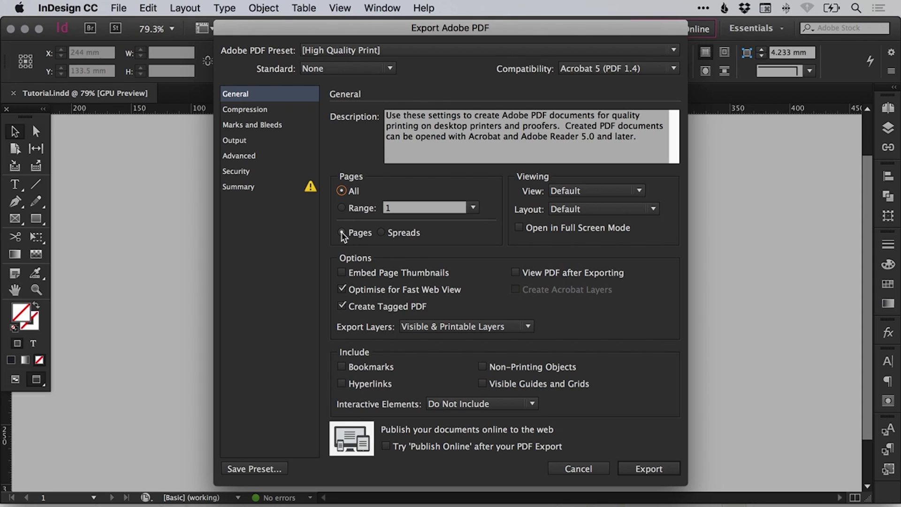
click(381, 233)
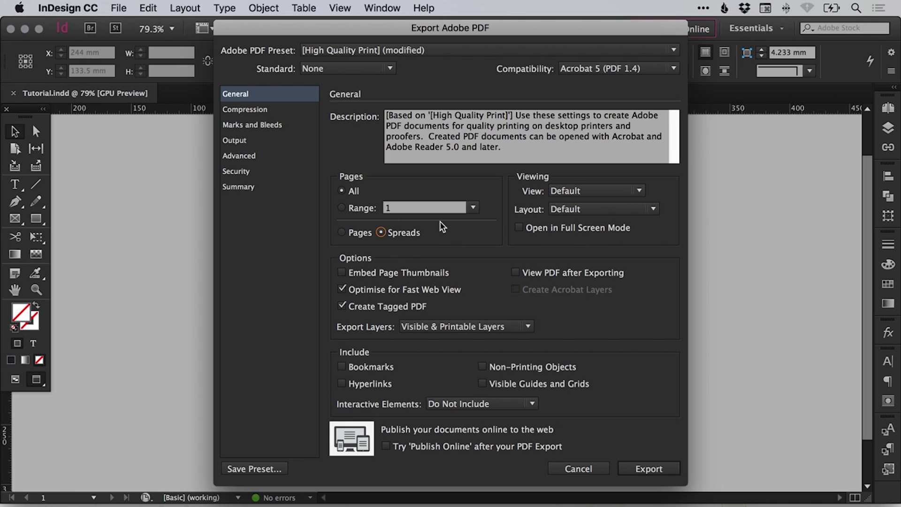
click(342, 233)
Under Compression, keep colour image quality at Maximum.
click(262, 111)
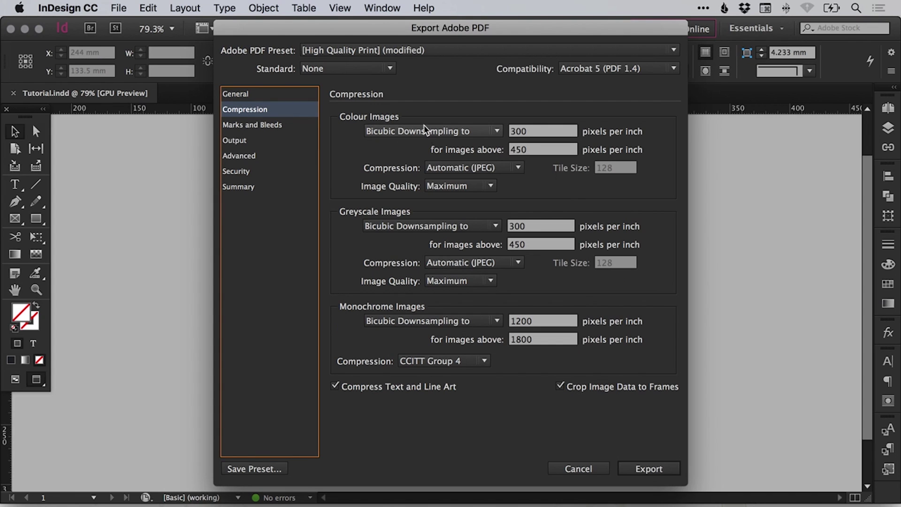
click(461, 186)
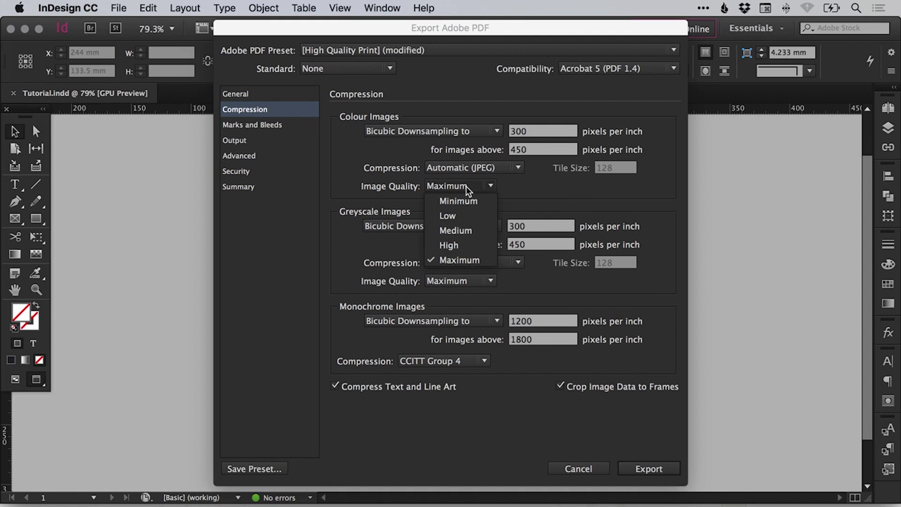
click(451, 261)
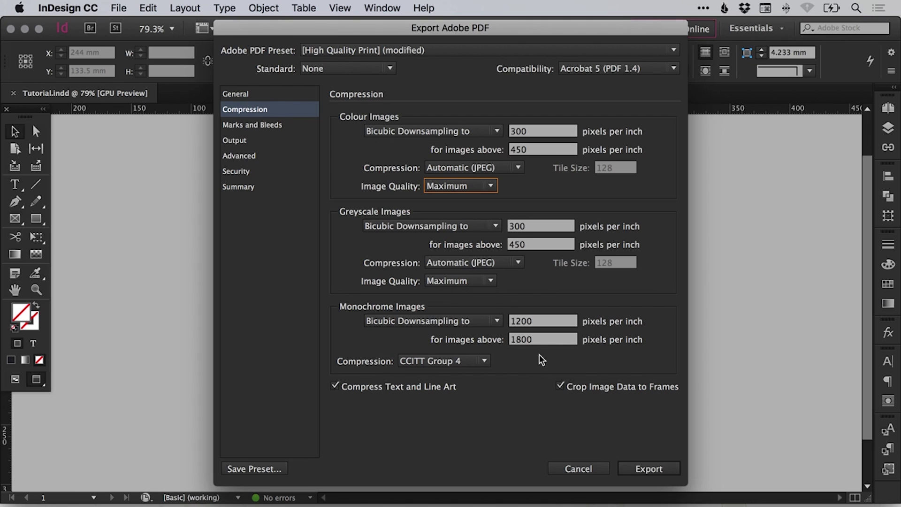
In Marks and Bleeds, enable printer's marks, including registration marks and page information.
click(261, 124)
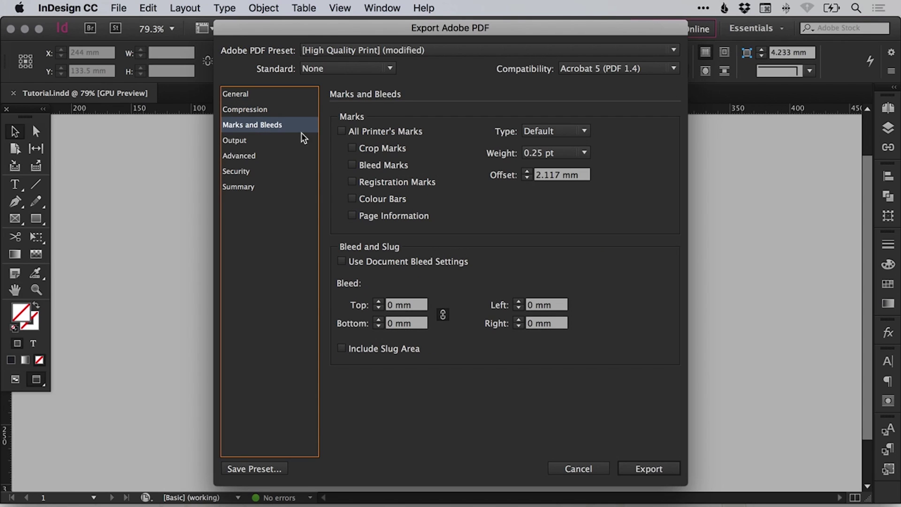
click(341, 131)
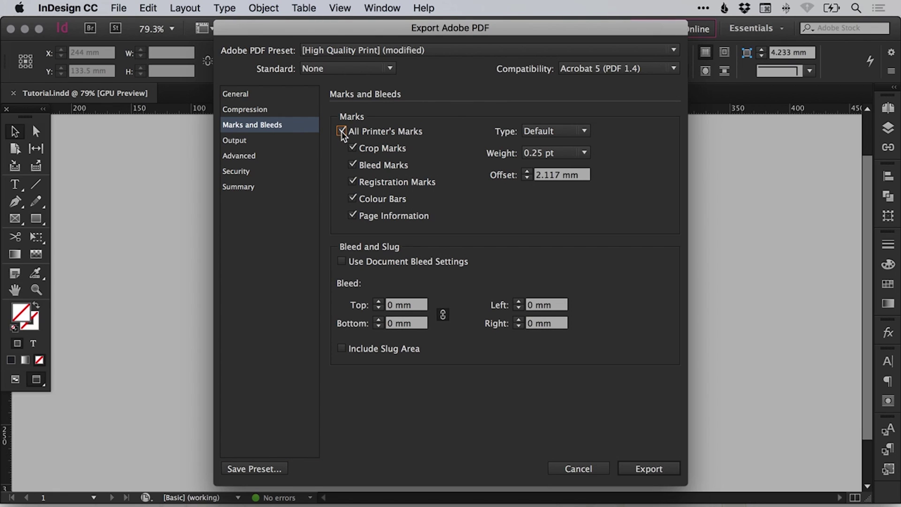
click(341, 131)
click(352, 181)
click(352, 215)
Replace the document bleed with a custom 3 mm bleed on all four sides.
click(342, 261)
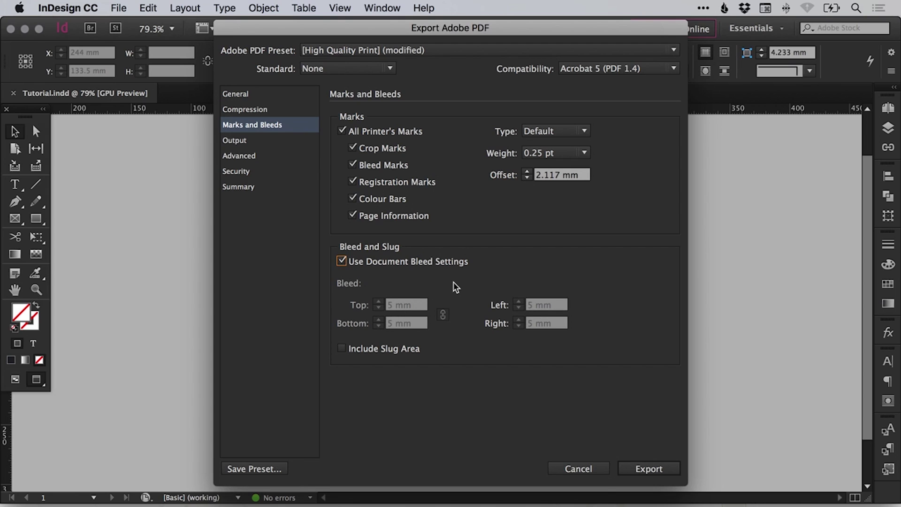
click(341, 261)
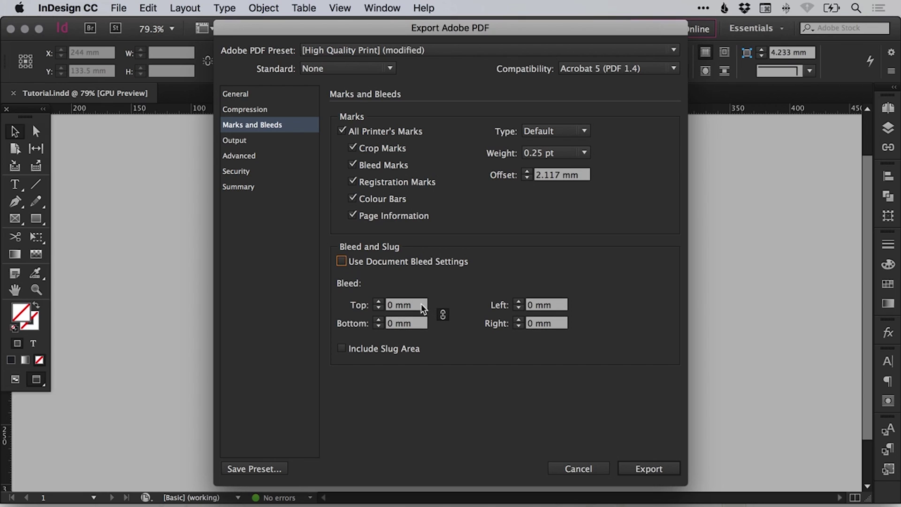
drag(422, 304, 381, 303)
key(Tab)
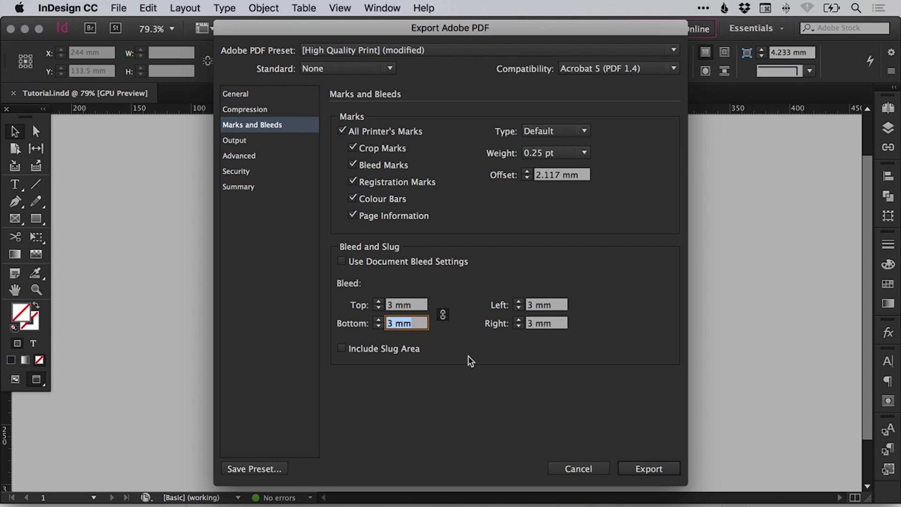
In Output, convert colours to destination (preserve numbers) with Coated FOGRA39 as destination.
click(267, 142)
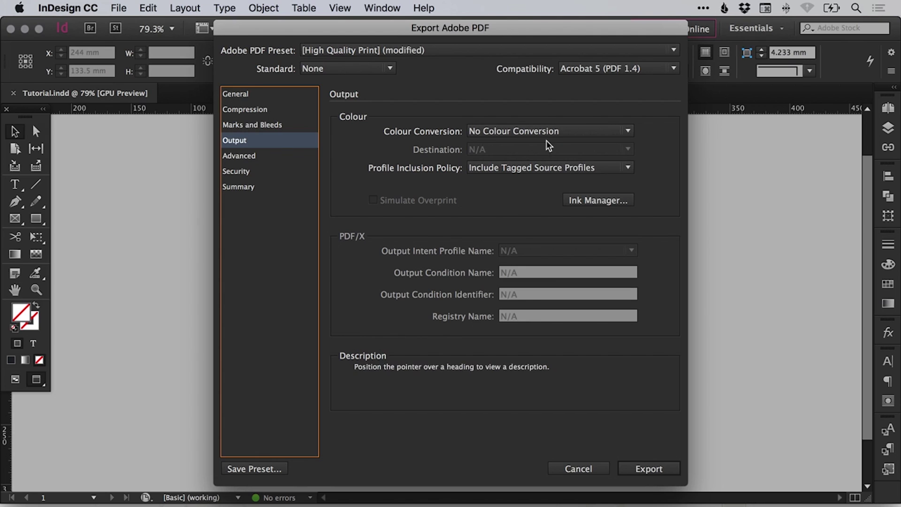
click(548, 128)
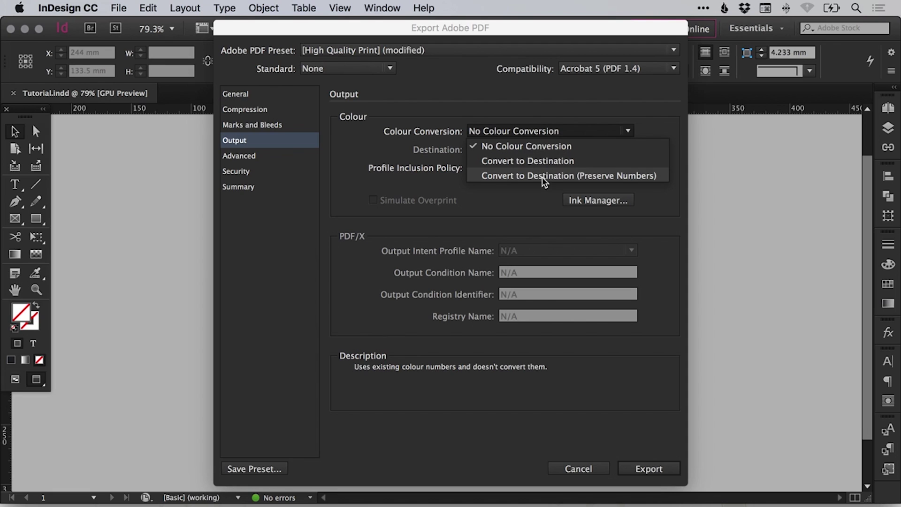
click(616, 176)
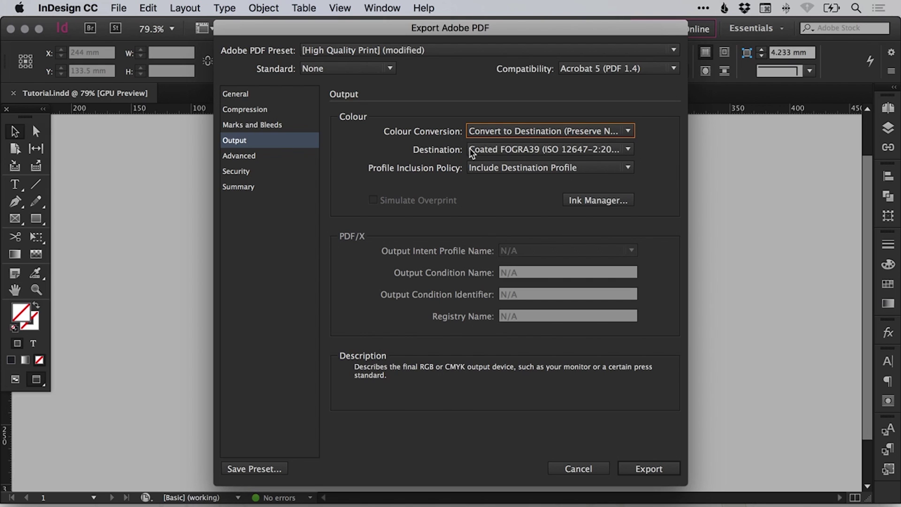
click(513, 149)
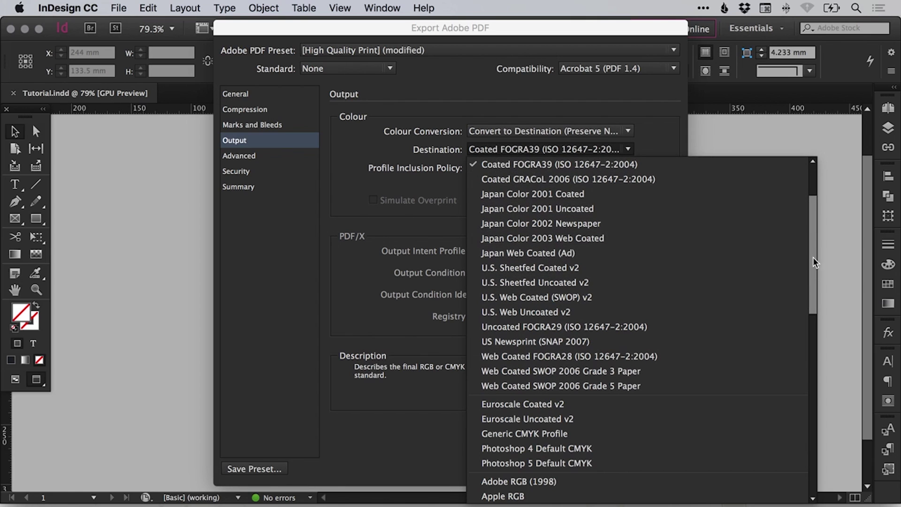
drag(813, 258, 807, 217)
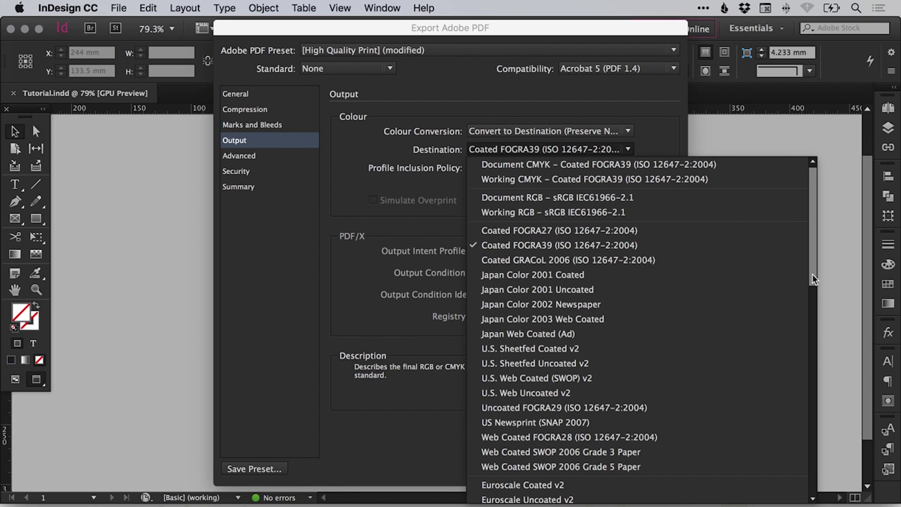
drag(813, 274, 800, 213)
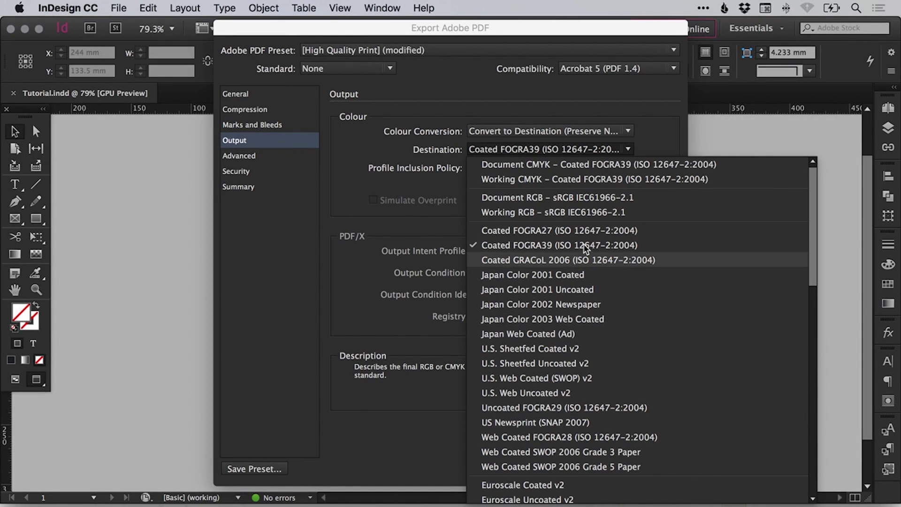
click(556, 244)
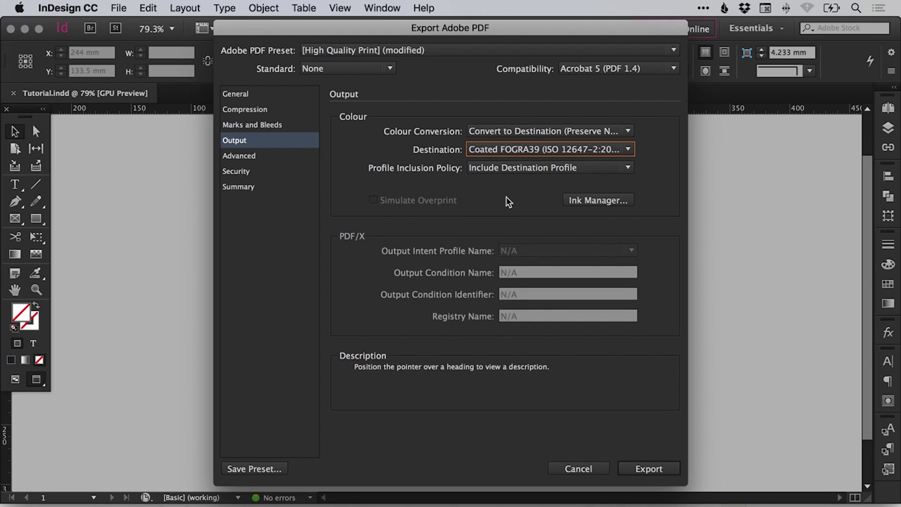
Keep Include Destination Profile selected and bring up the Ink Manager.
click(519, 167)
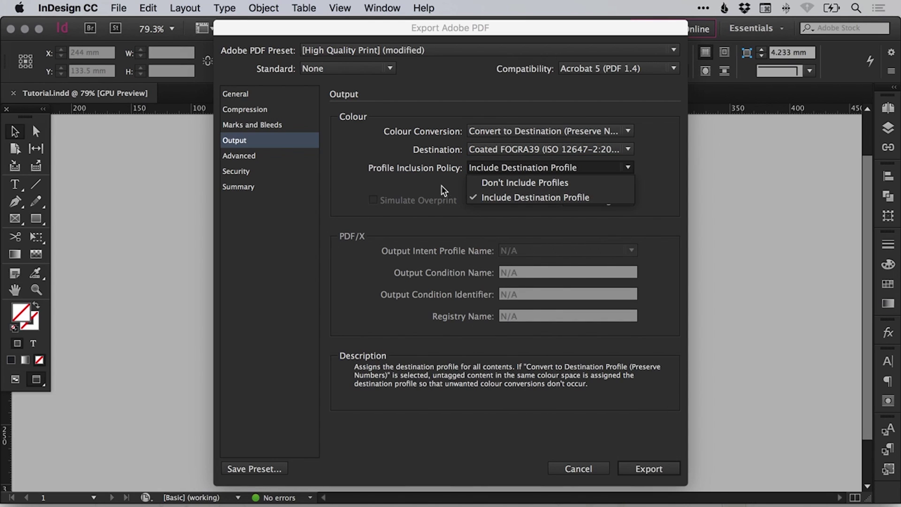
click(520, 169)
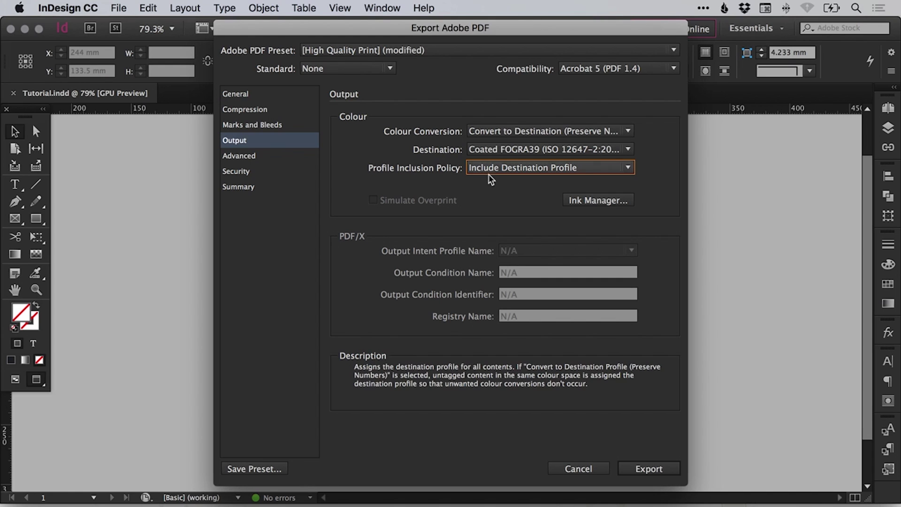
click(535, 171)
click(535, 167)
click(604, 201)
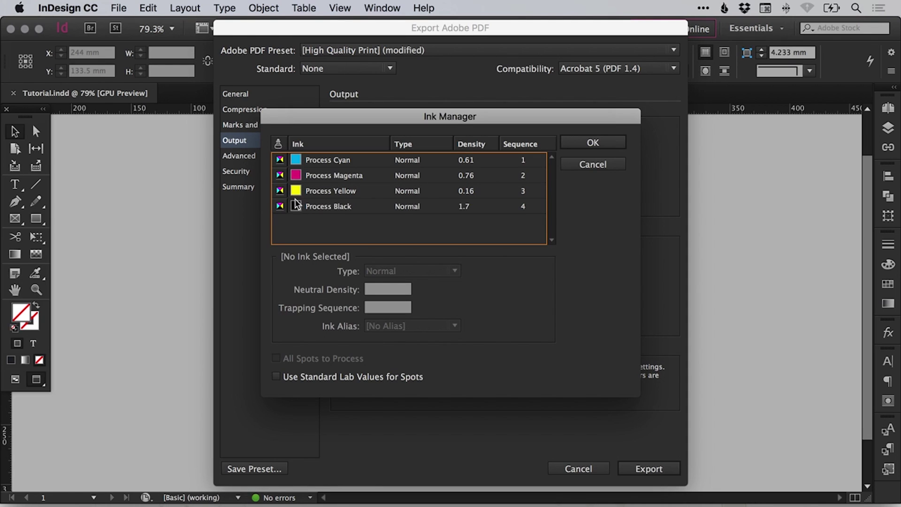
Inspect the Cyan, Magenta, Yellow and Black process inks unchanged, then close Ink Manager.
click(311, 160)
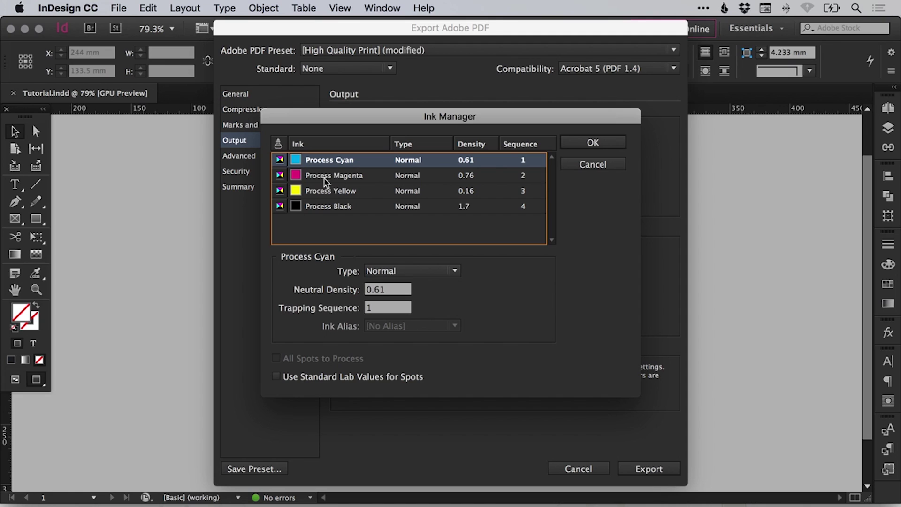
click(323, 176)
click(349, 192)
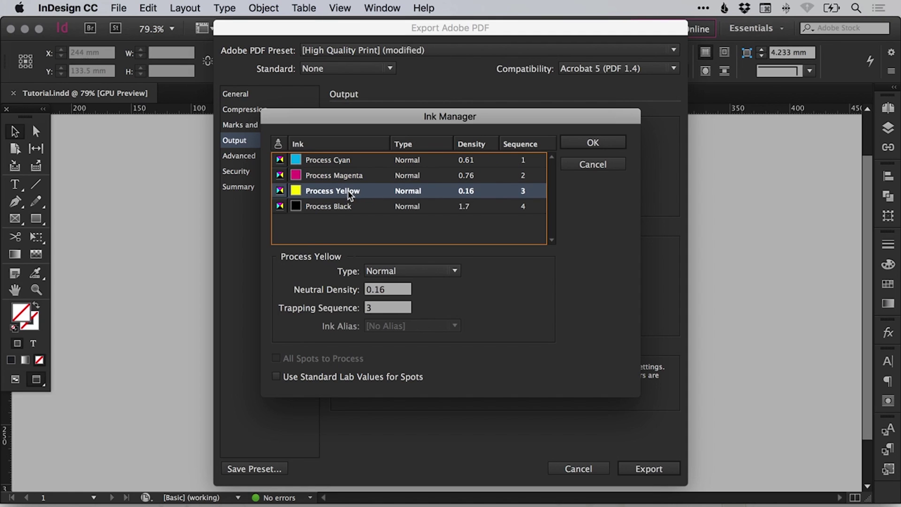
click(346, 206)
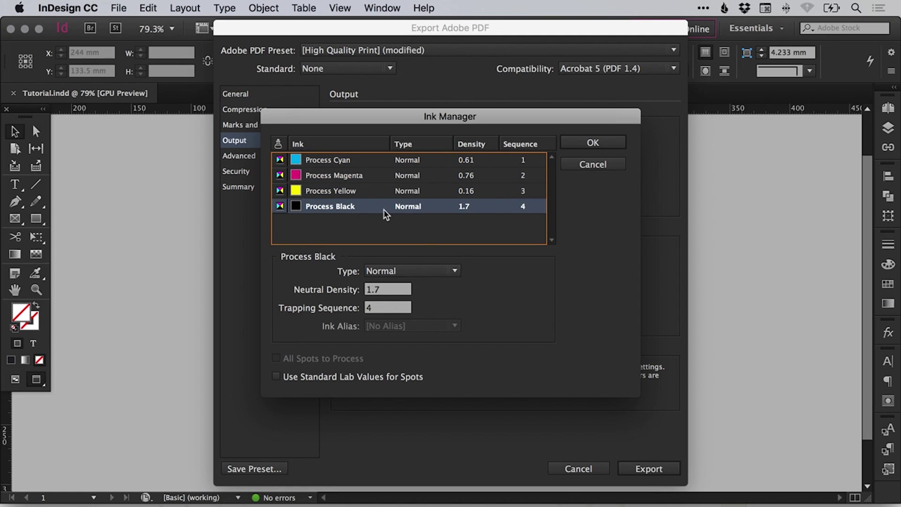
click(593, 144)
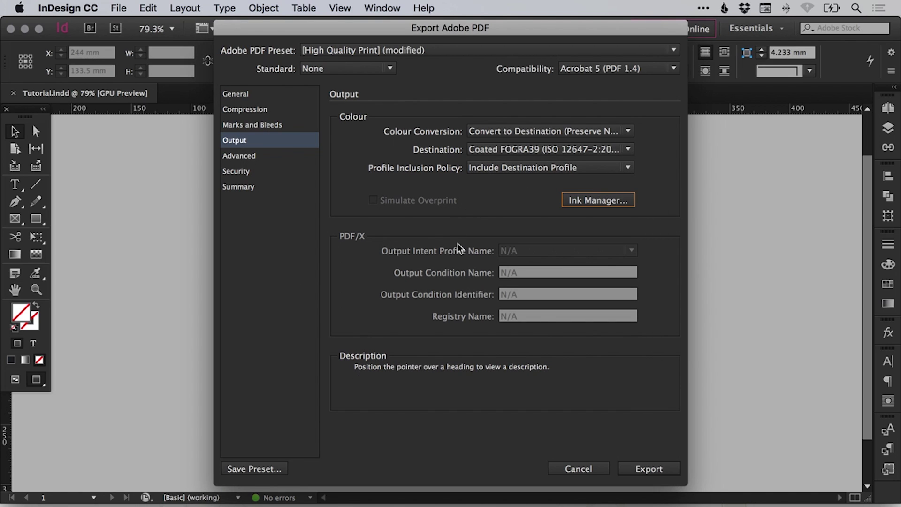
Look over the Advanced settings, then switch to the Security settings.
click(255, 155)
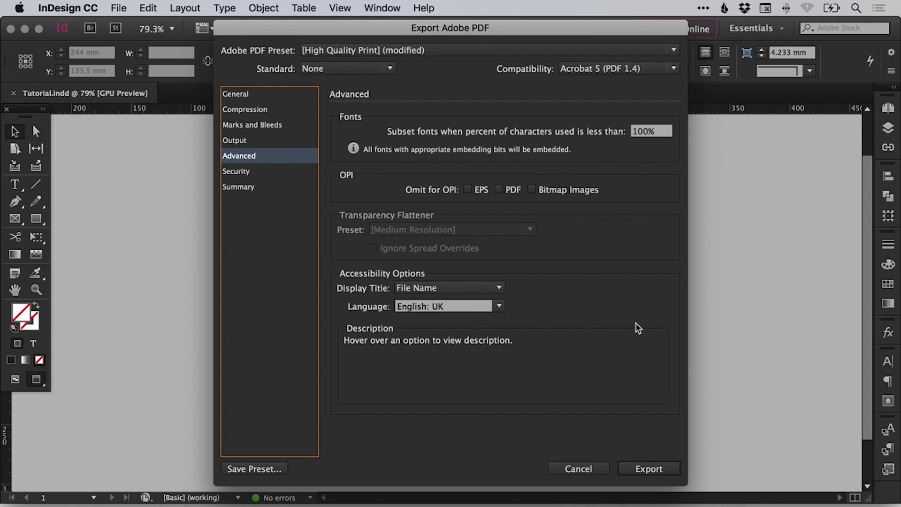
click(263, 171)
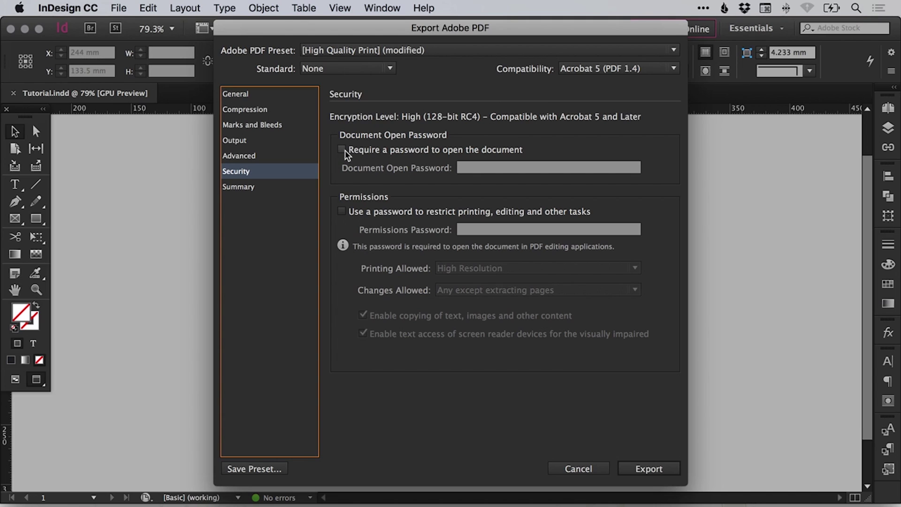
Require a password to restrict printing and editing, and enter the permissions password.
click(342, 211)
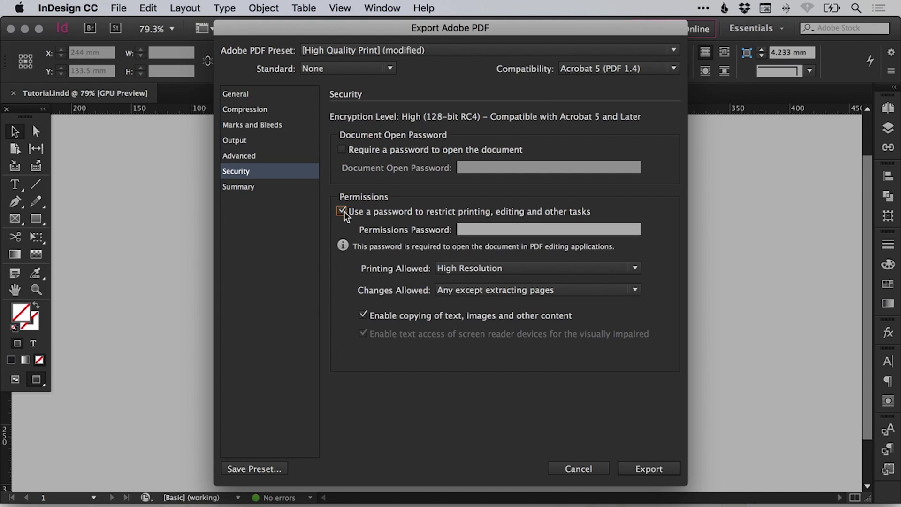
click(474, 230)
text(1234)
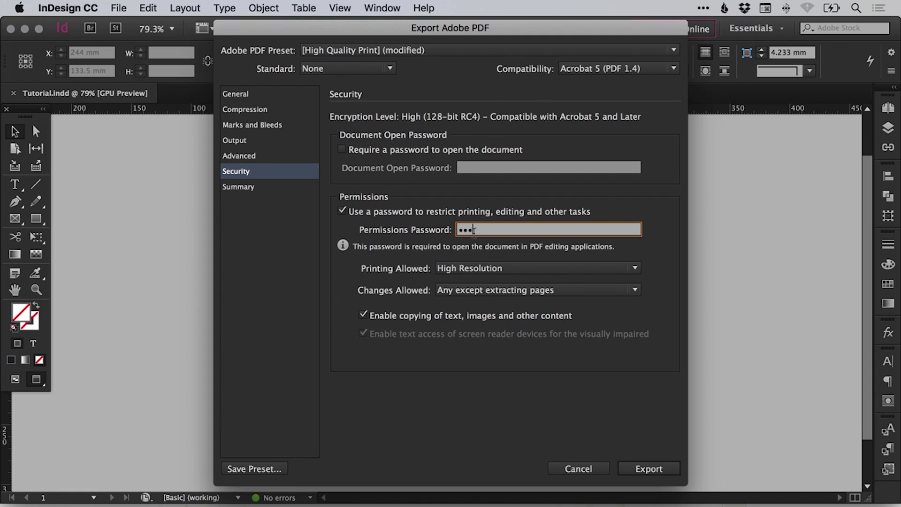
text(56)
Allow High Resolution printing, any changes except extracting pages, and content copying.
click(468, 268)
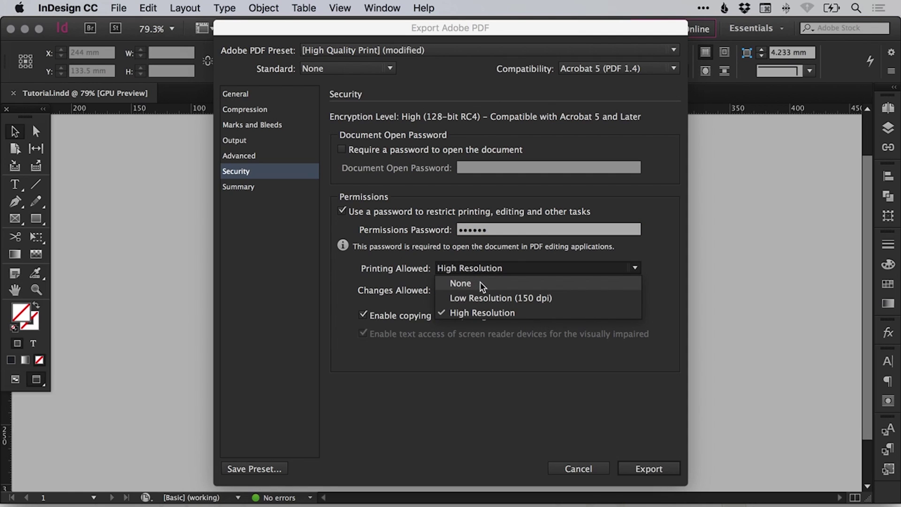
click(486, 313)
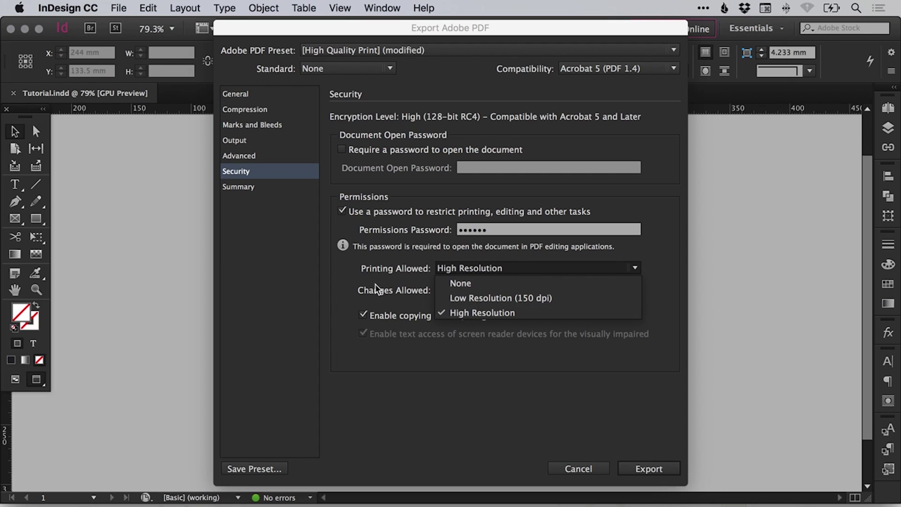
click(454, 290)
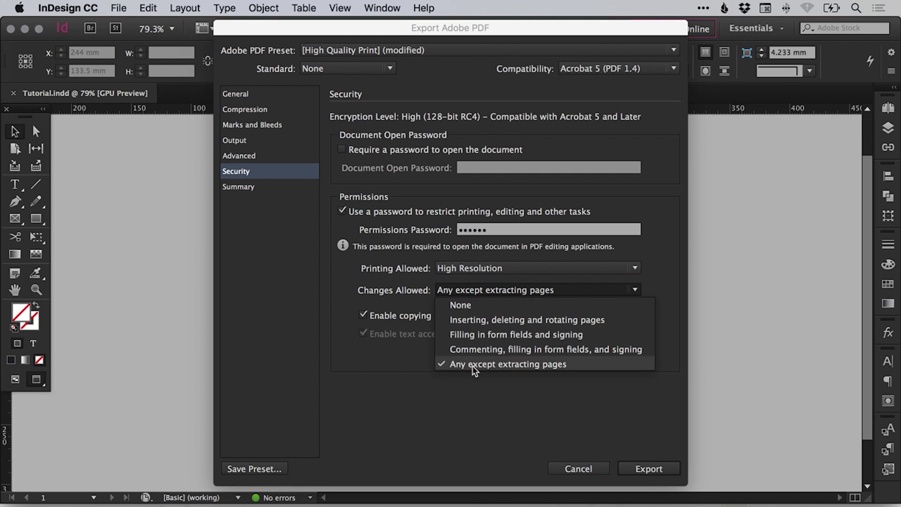
click(464, 390)
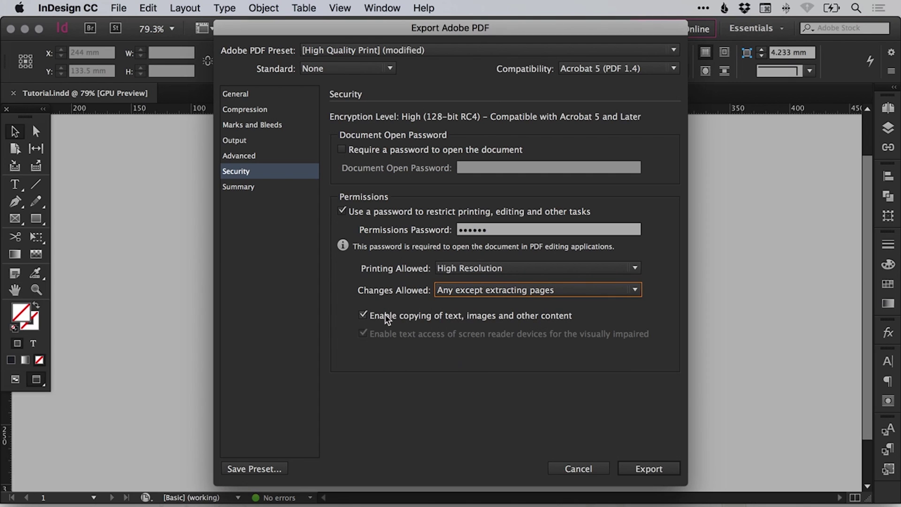
click(416, 314)
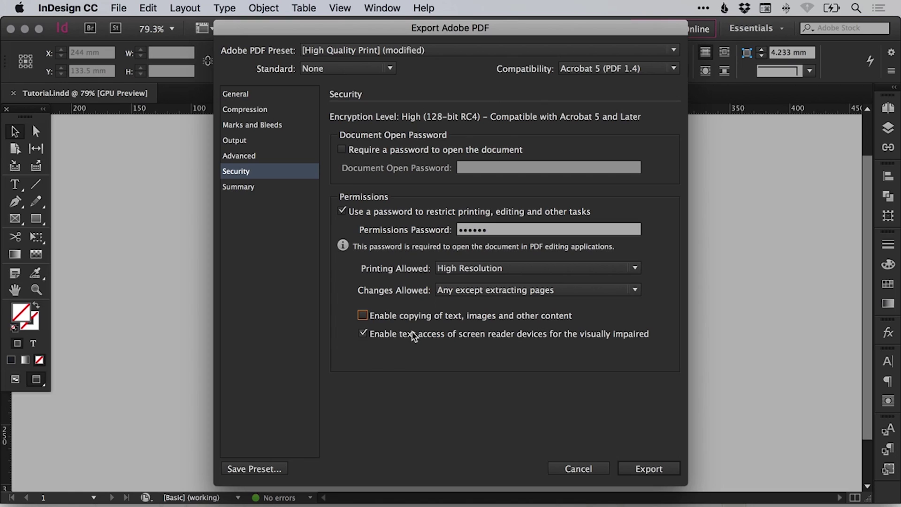
click(413, 331)
click(401, 333)
click(405, 317)
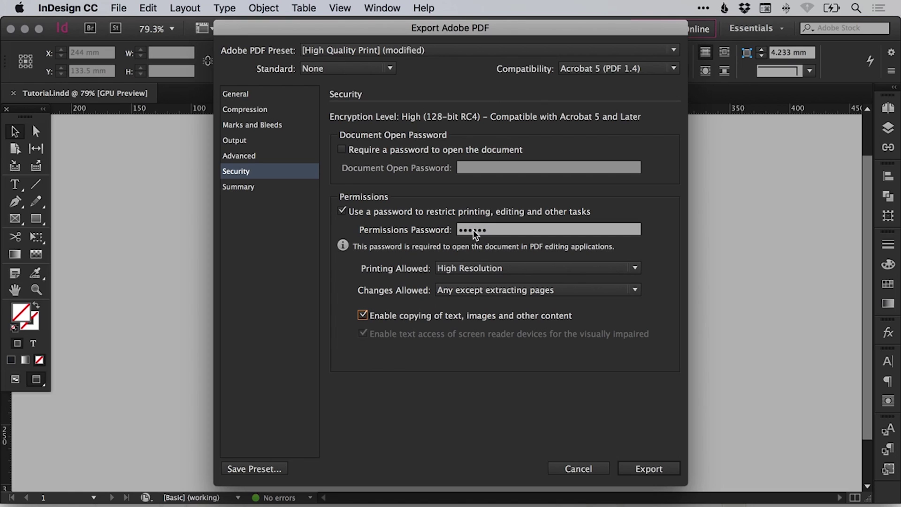
Drop the permissions password, review the Summary, and return to the General settings.
click(270, 188)
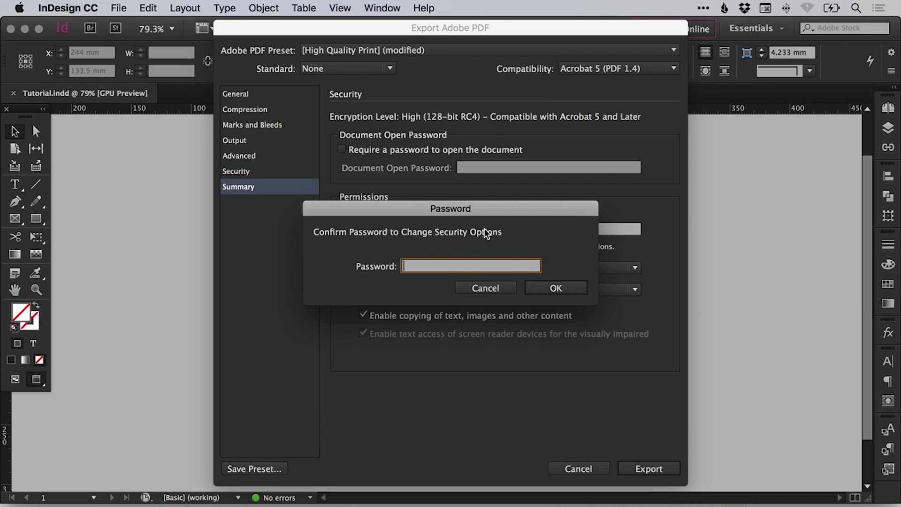
click(484, 286)
click(342, 212)
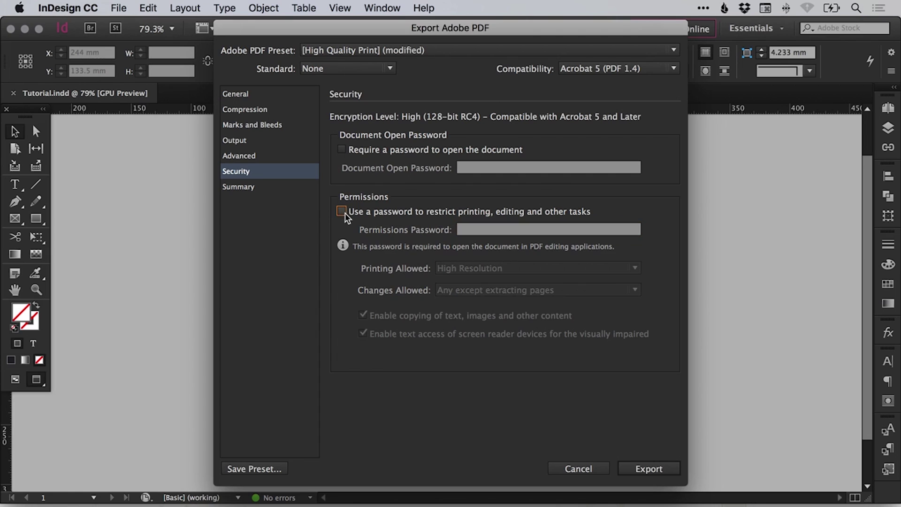
click(261, 185)
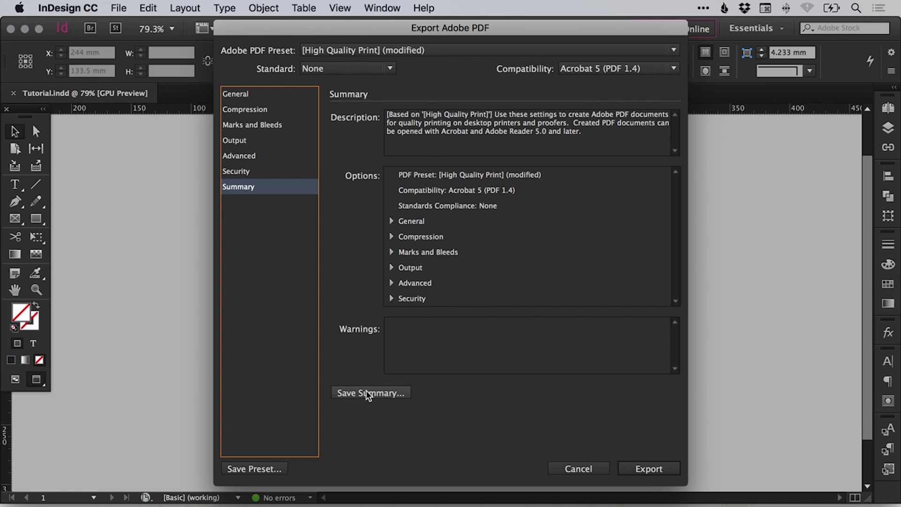
click(272, 95)
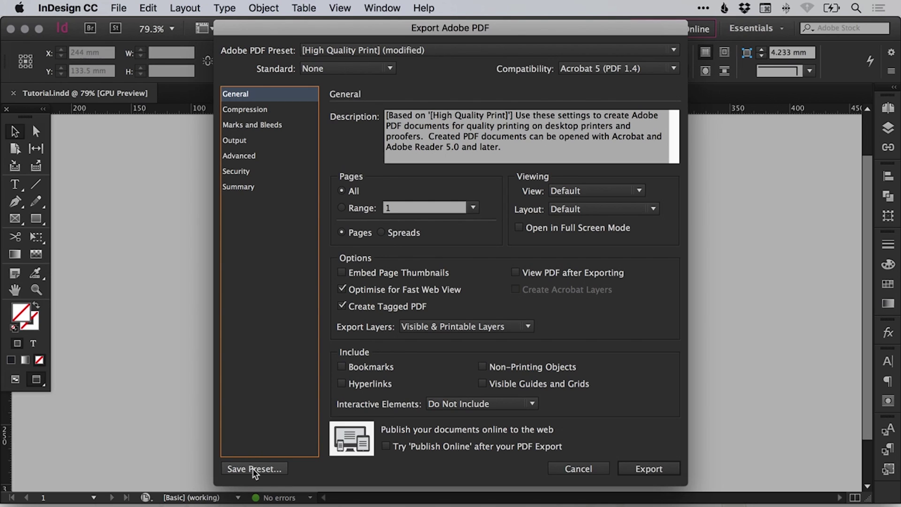
Export Tutorial.indd to PDF with the reviewed Export Adobe PDF settings.
click(653, 469)
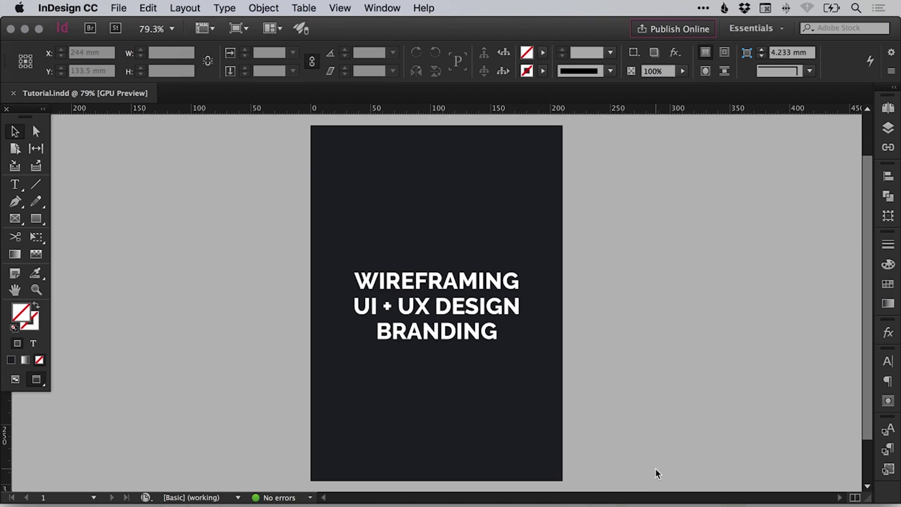